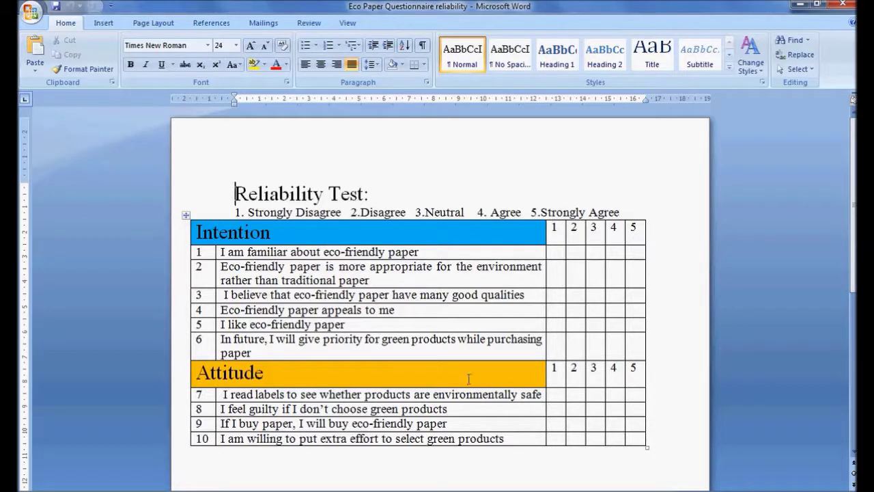
# Run a Reliability analysis on the survey data with items Q1 through Q6, keeping model Alpha
pyautogui.click(672, 451)
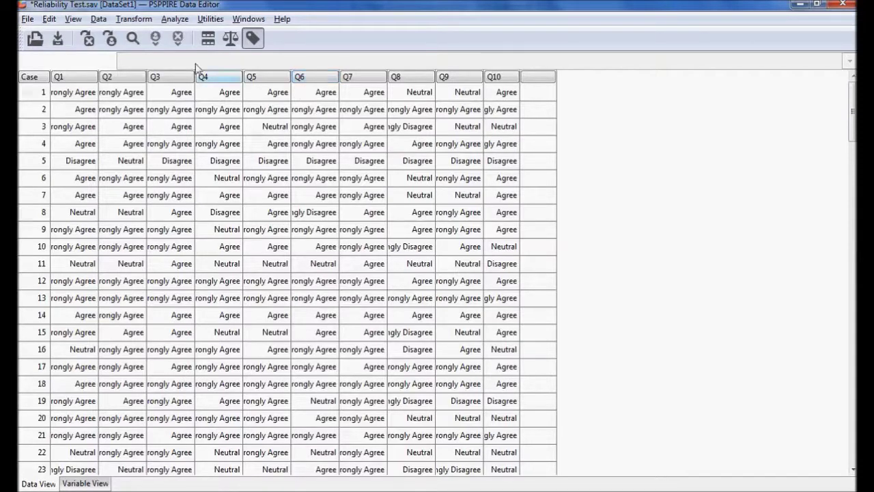
pyautogui.click(182, 22)
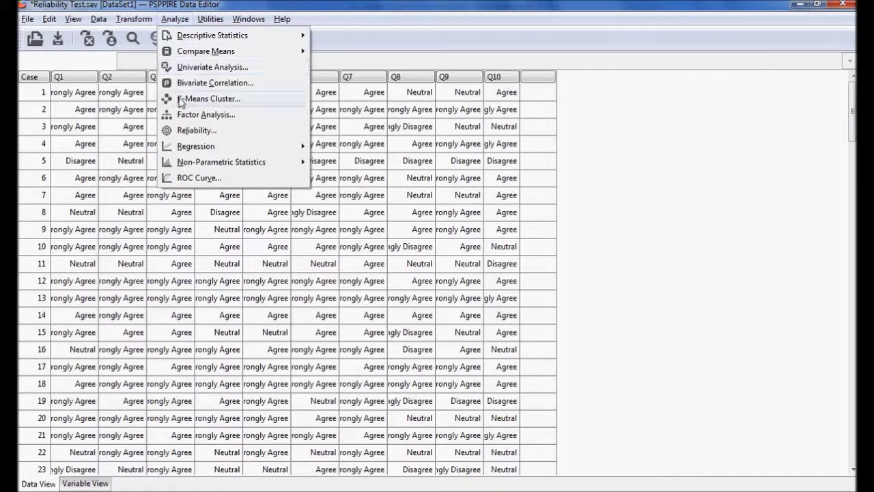
pyautogui.click(184, 131)
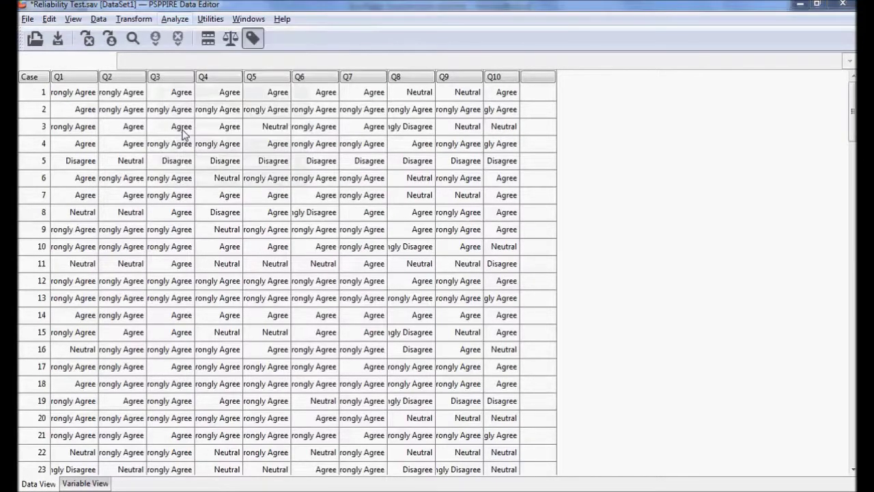
pyautogui.moveTo(367, 246); pyautogui.dragTo(421, 185)
pyautogui.click(366, 202)
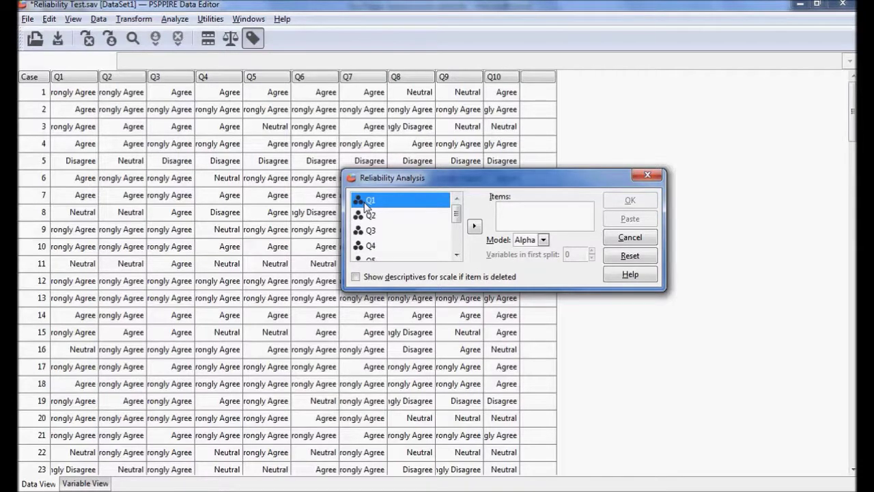
pyautogui.hotkey('shift', 'Down')
pyautogui.hotkey('shift', 'Down')
pyautogui.hotkey('shift', 'Down')
pyautogui.hotkey('shift', 'Down')
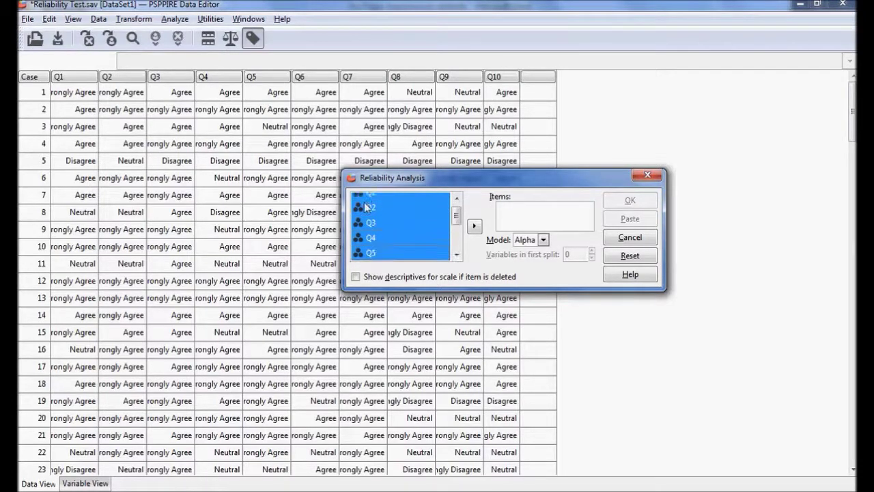
pyautogui.hotkey('shift', 'Down')
pyautogui.click(473, 226)
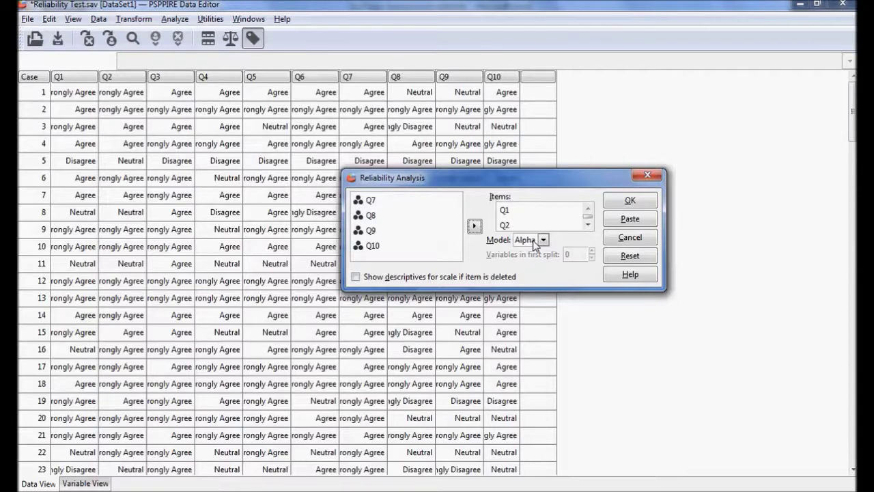
pyautogui.click(612, 207)
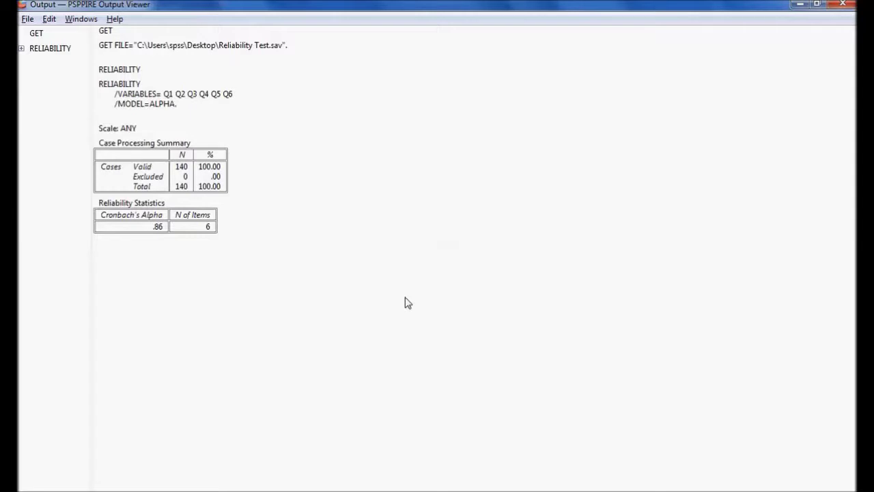
# Glance at the Word questionnaire, then return to the PSPPIRE survey data
pyautogui.hotkey('alt', 'Tab')
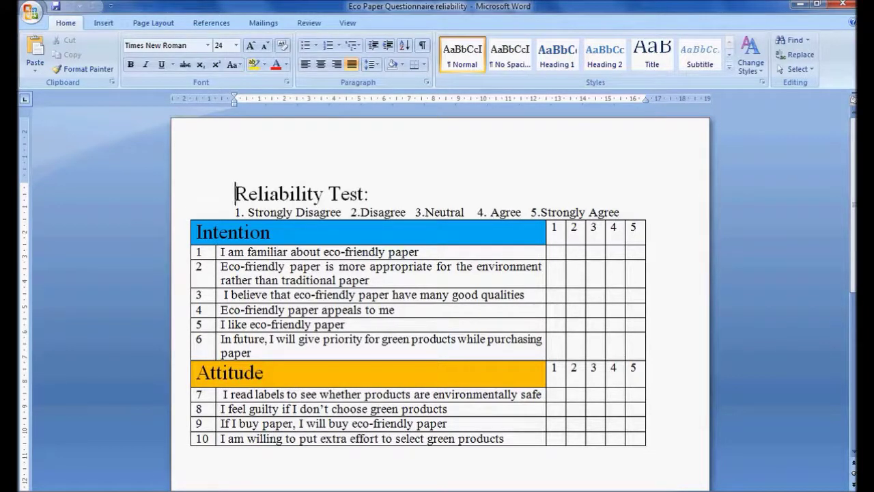
pyautogui.hotkey('alt', 'Tab')
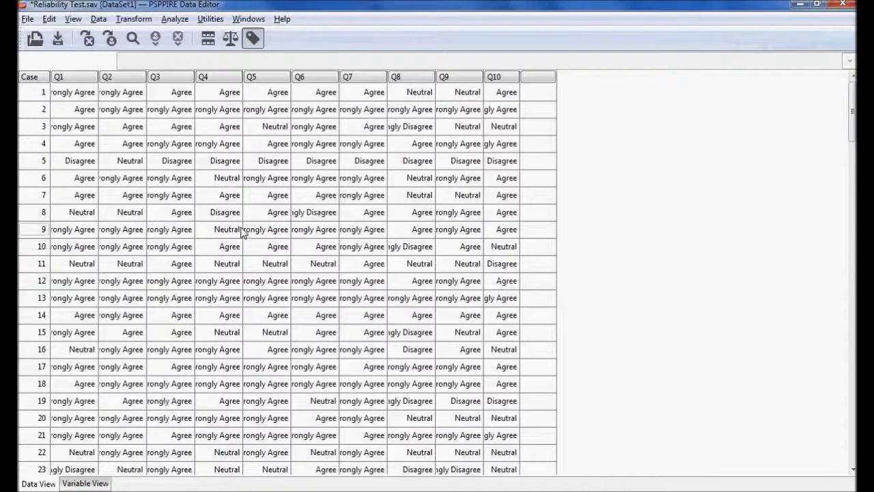
# Reset the Reliability dialog and run it with Q7, Q8, Q9 and Q10 as items
pyautogui.click(177, 19)
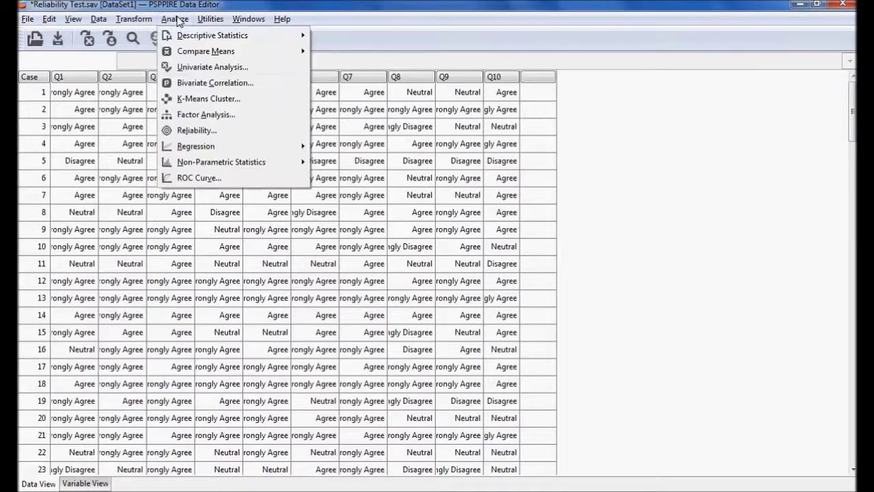
pyautogui.click(194, 130)
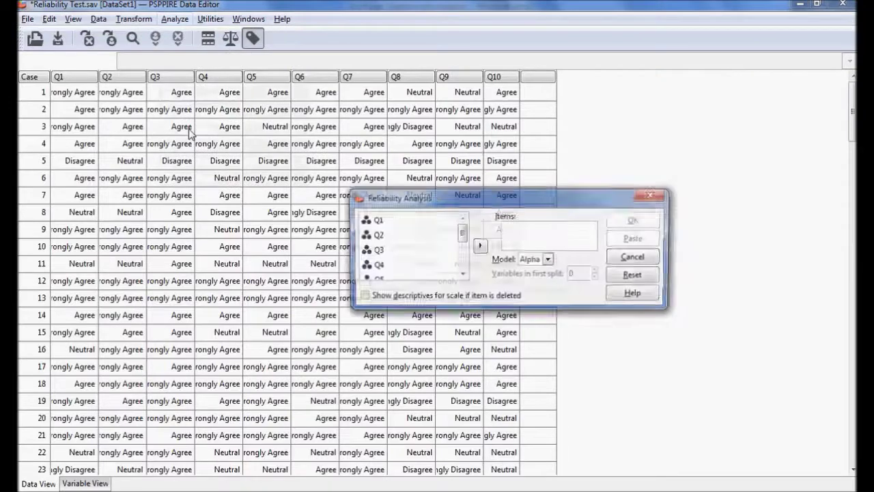
pyautogui.click(636, 277)
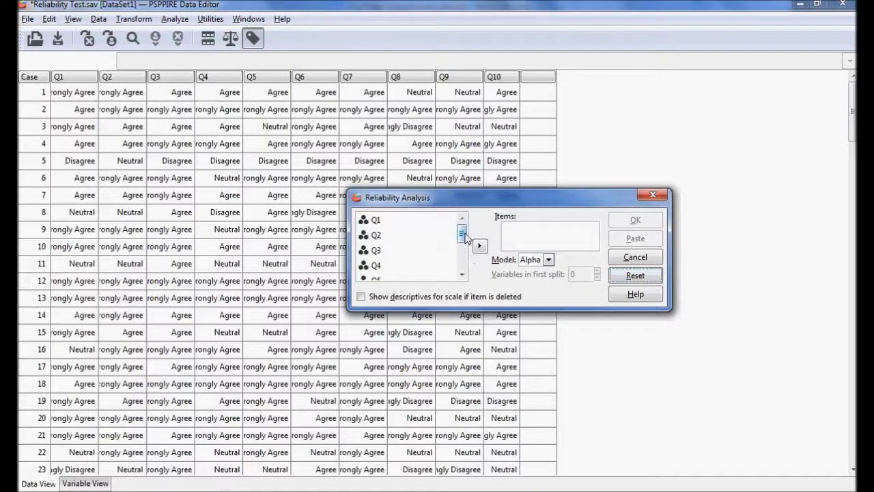
pyautogui.moveTo(464, 236); pyautogui.dragTo(463, 262)
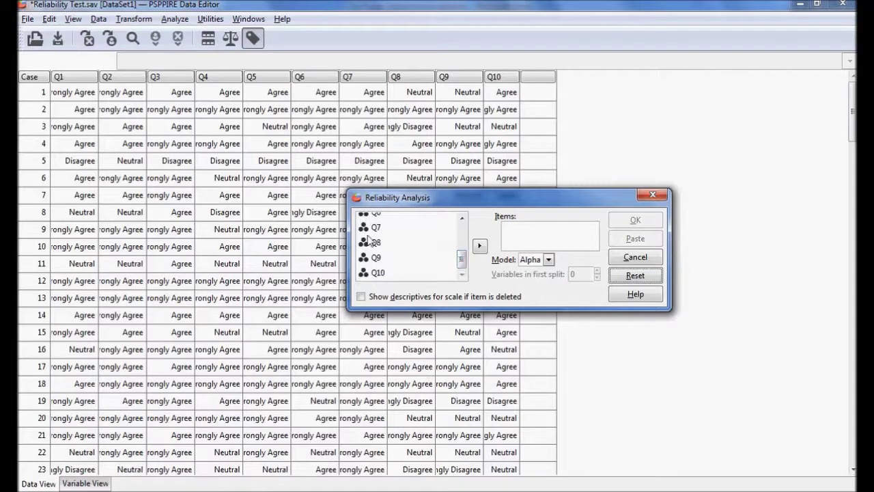
pyautogui.click(372, 230)
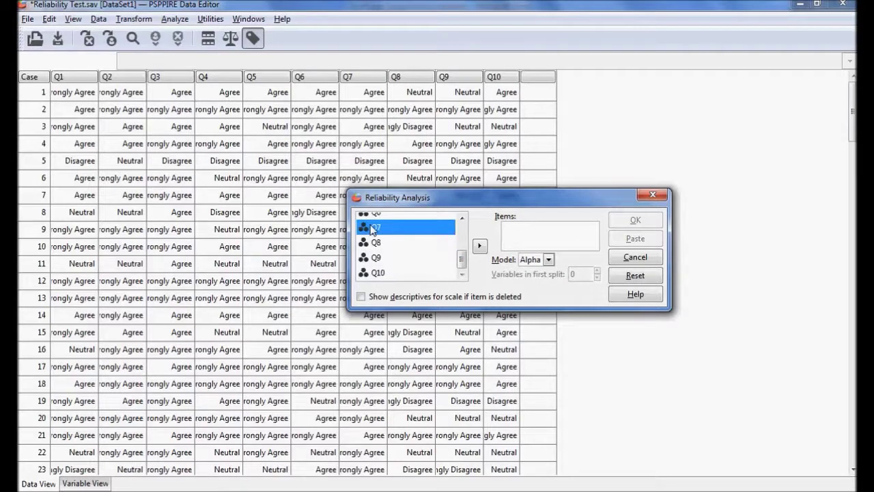
pyautogui.hotkey('shift', 'Down')
pyautogui.hotkey('shift', 'Down')
pyautogui.hotkey('shift', 'Down')
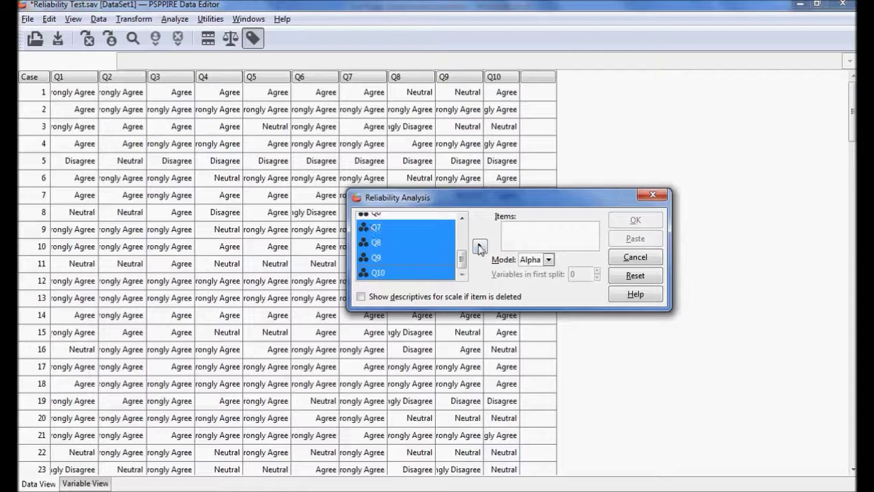
pyautogui.click(479, 246)
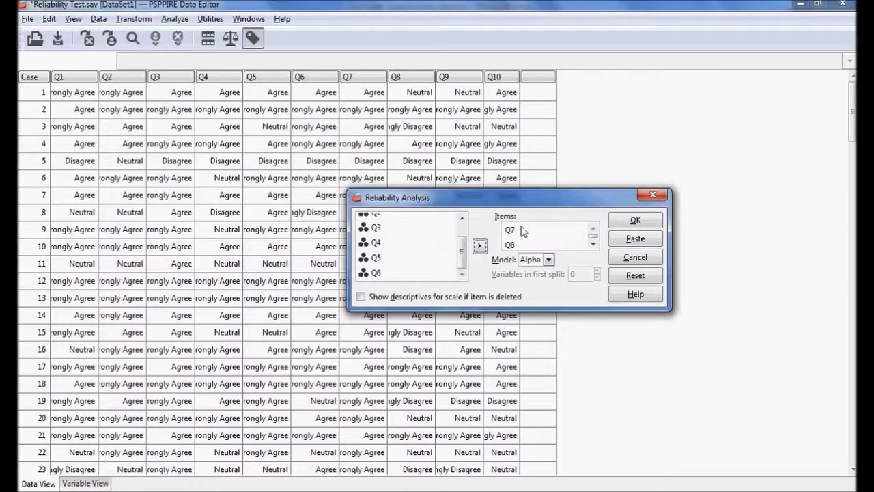
pyautogui.click(596, 246)
pyautogui.click(593, 244)
pyautogui.click(625, 225)
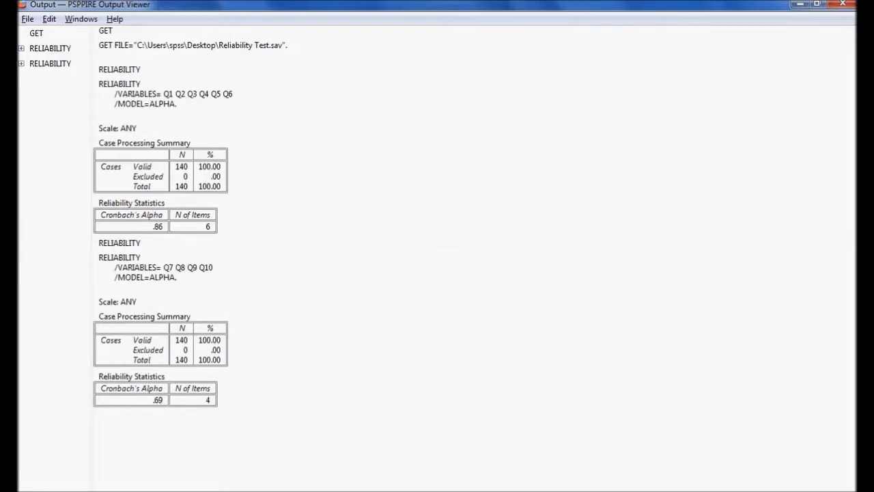
# Leave the Output Viewer showing alpha .69 and bring up the Word questionnaire
pyautogui.hotkey('alt', 'Tab')
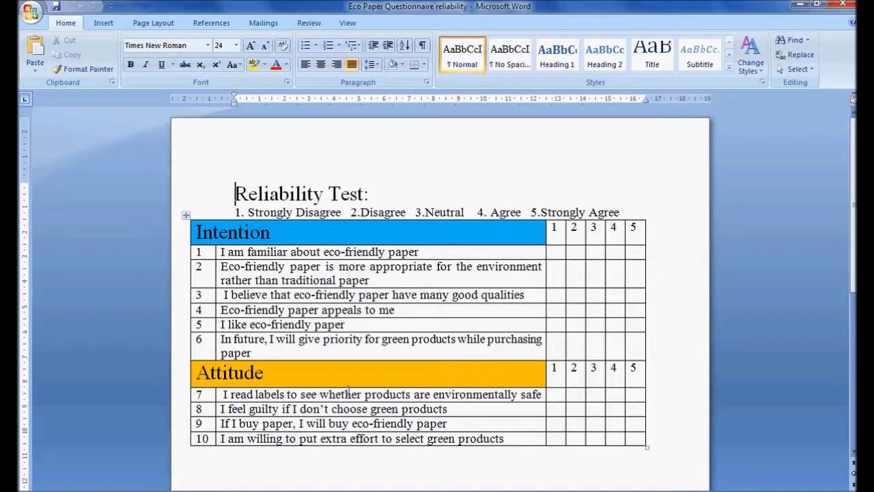
# Look over the Attitude questions 7–10 in Word, then go back to the PSPPIRE data
pyautogui.click(301, 381)
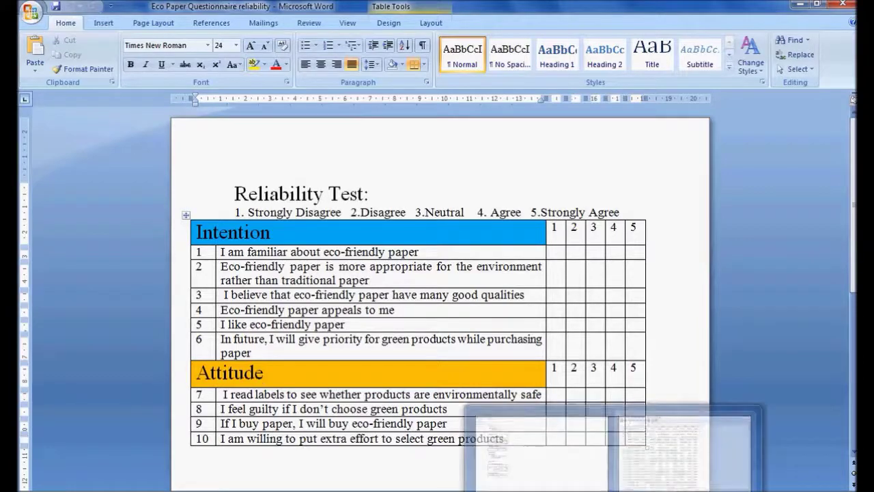
pyautogui.click(683, 450)
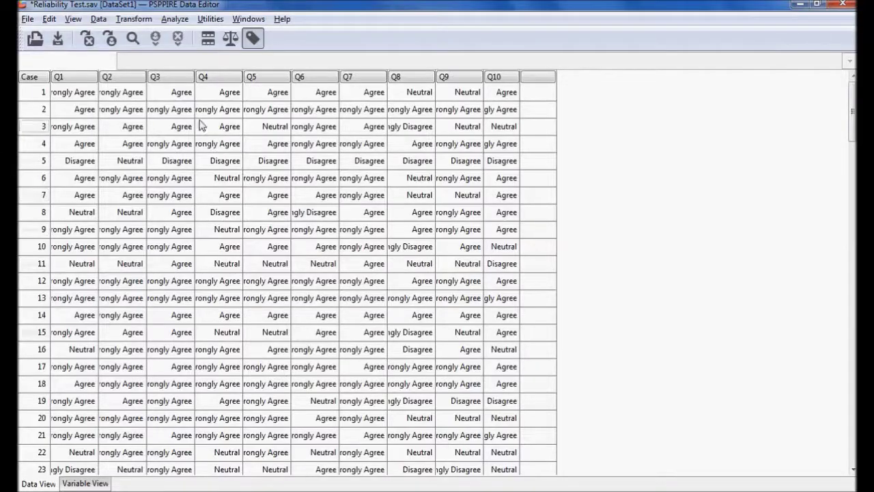
# Run reliability on Q7–Q10 with 'Show descriptives for scale if item is deleted' ticked
pyautogui.click(175, 20)
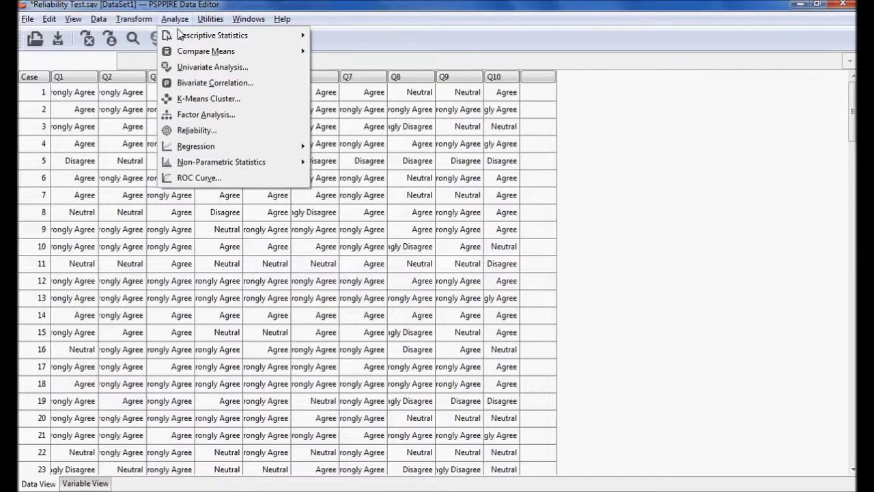
pyautogui.click(186, 133)
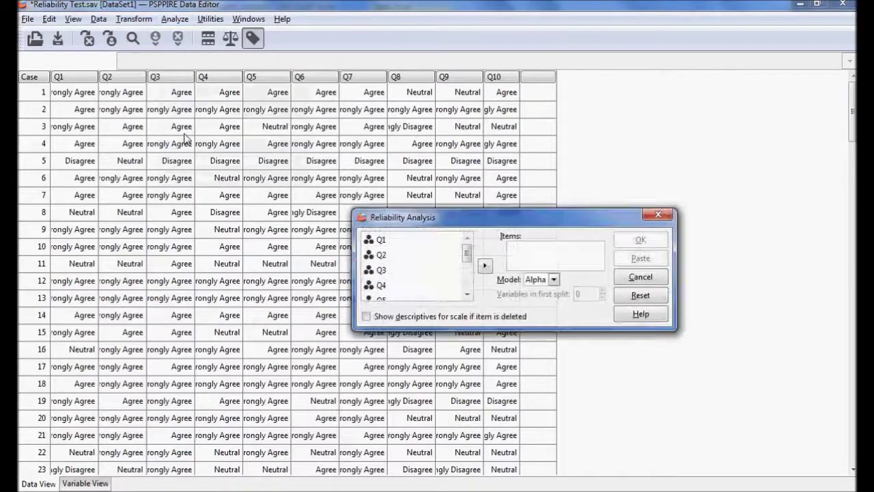
pyautogui.moveTo(467, 254); pyautogui.dragTo(476, 282)
pyautogui.click(380, 249)
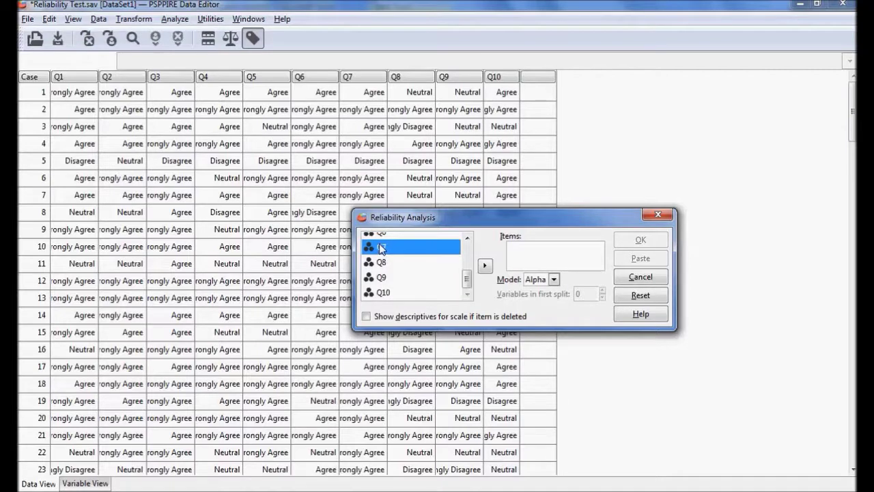
pyautogui.hotkey('shift', 'Down')
pyautogui.hotkey('shift', 'Down')
pyautogui.hotkey('shift', 'Down')
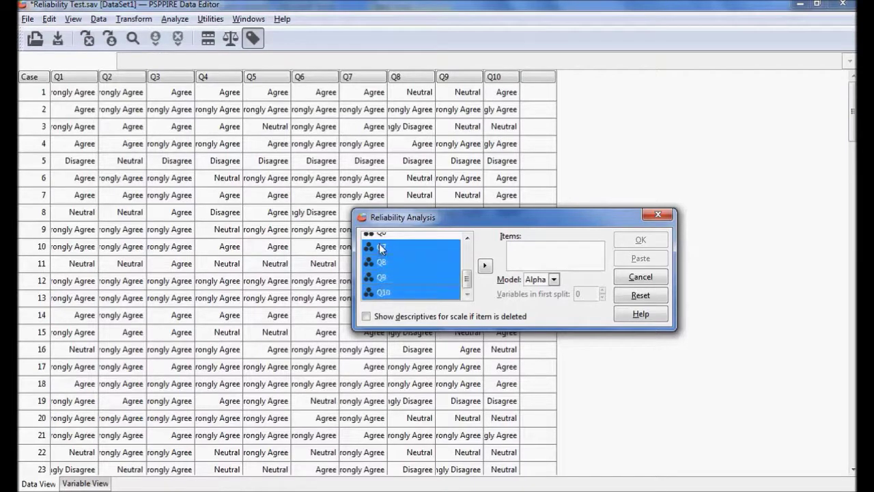
pyautogui.click(484, 266)
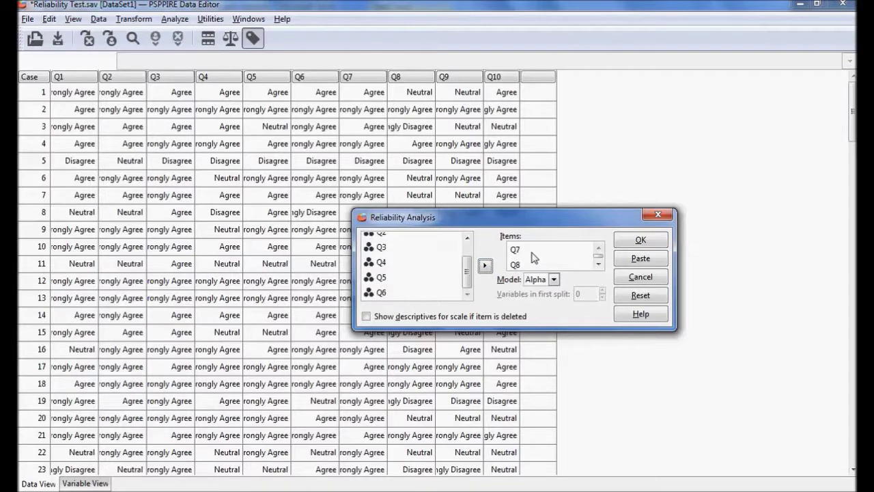
pyautogui.click(487, 318)
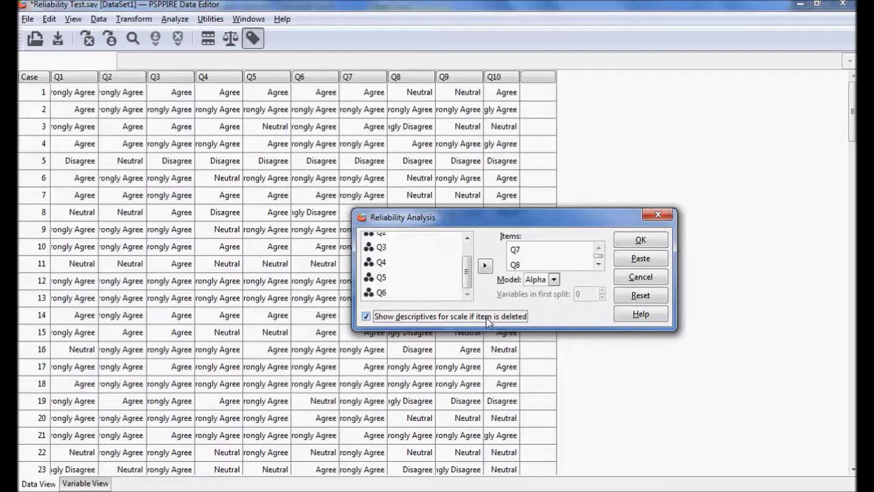
pyautogui.click(621, 244)
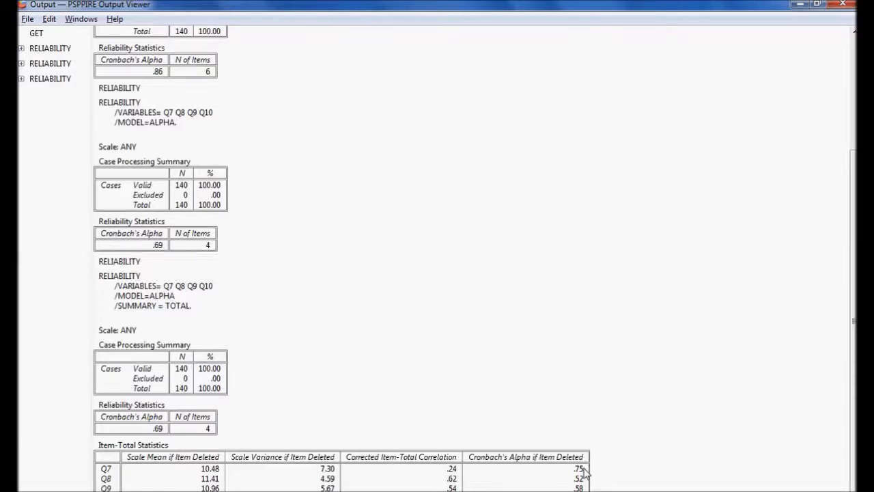
# After reviewing the Item-Total Statistics, switch back to the Data Editor grid
pyautogui.click(604, 489)
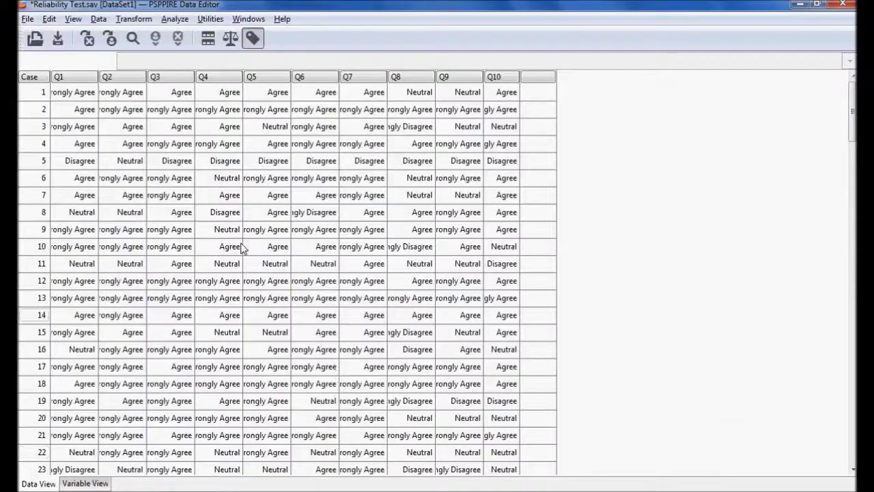
# Close the old output window and rerun reliability on Q8–Q10 only, leaving out Q7
pyautogui.click(601, 487)
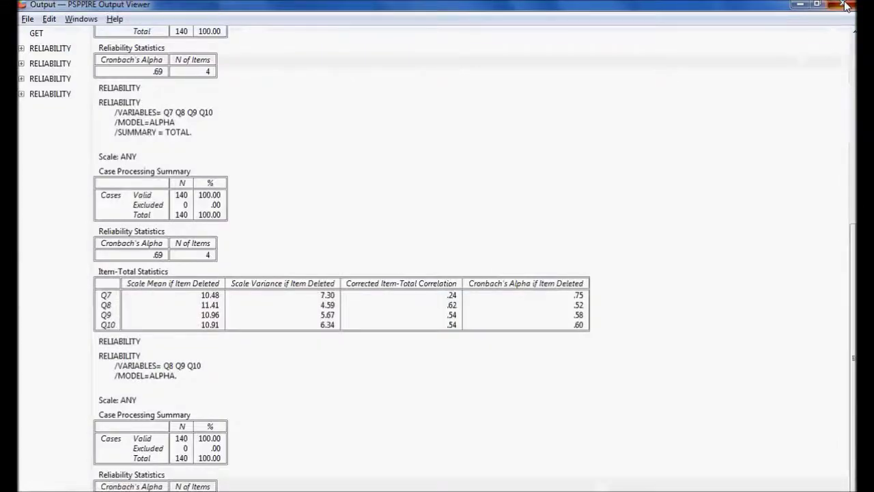
pyautogui.click(847, 5)
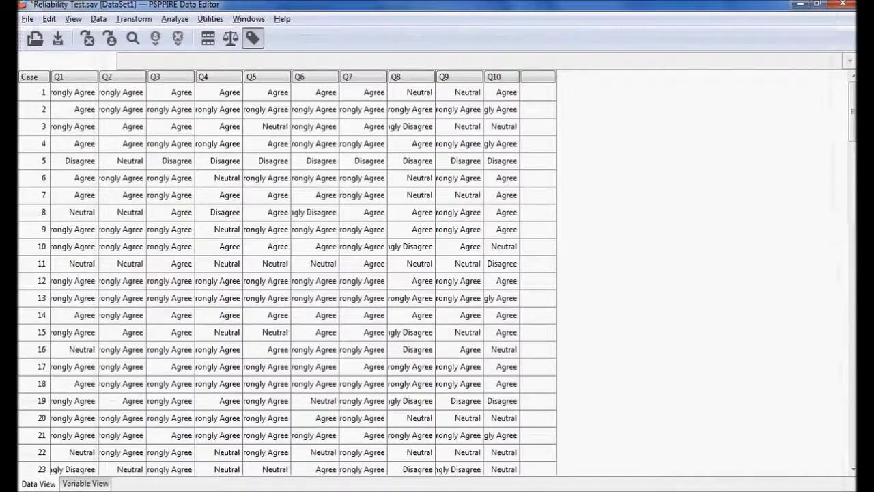
pyautogui.click(175, 18)
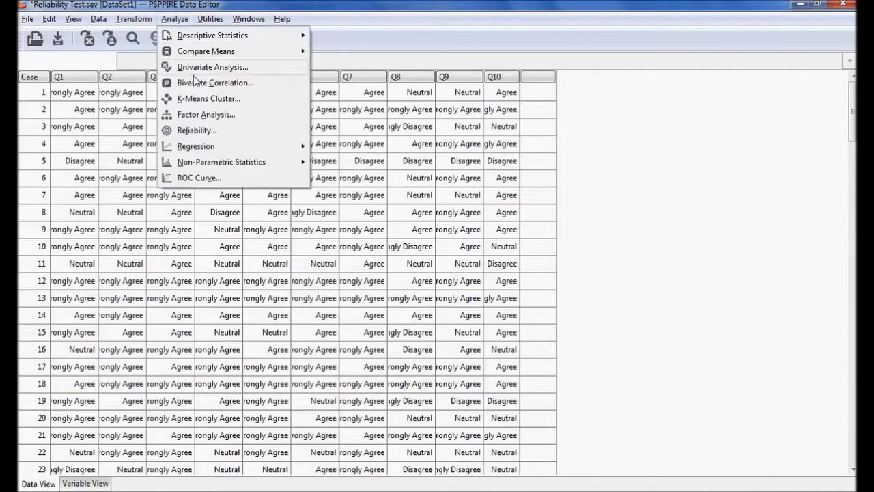
pyautogui.click(196, 130)
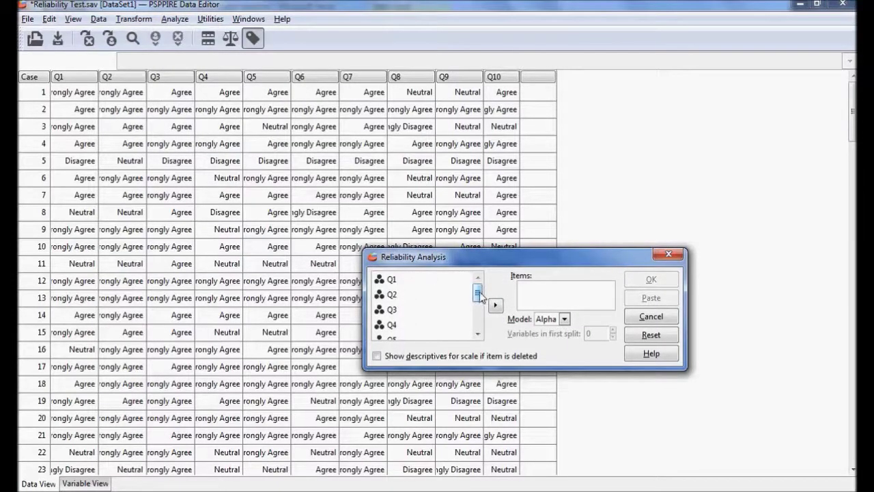
pyautogui.moveTo(479, 295); pyautogui.dragTo(478, 315)
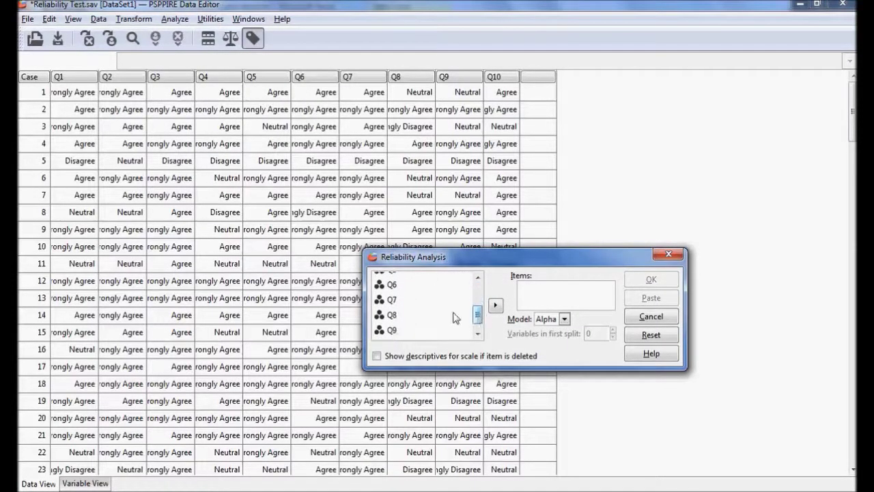
pyautogui.click(393, 315)
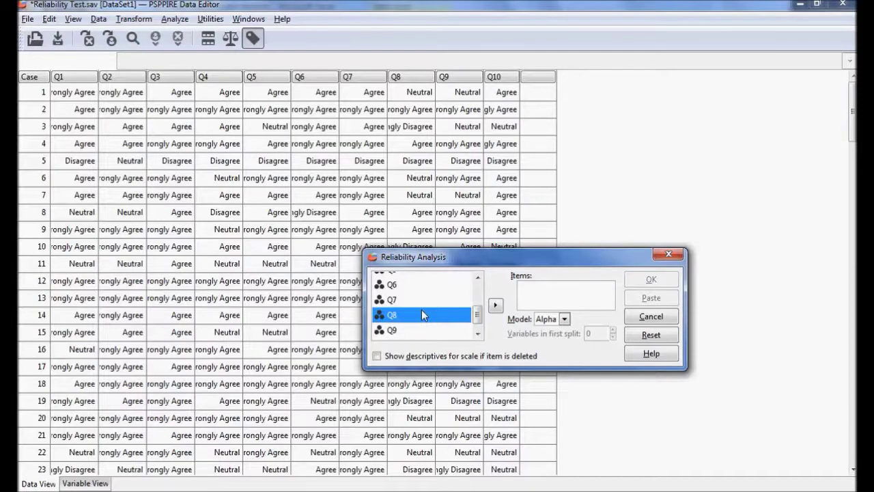
pyautogui.hotkey('shift', 'Down')
pyautogui.hotkey('shift', 'Down')
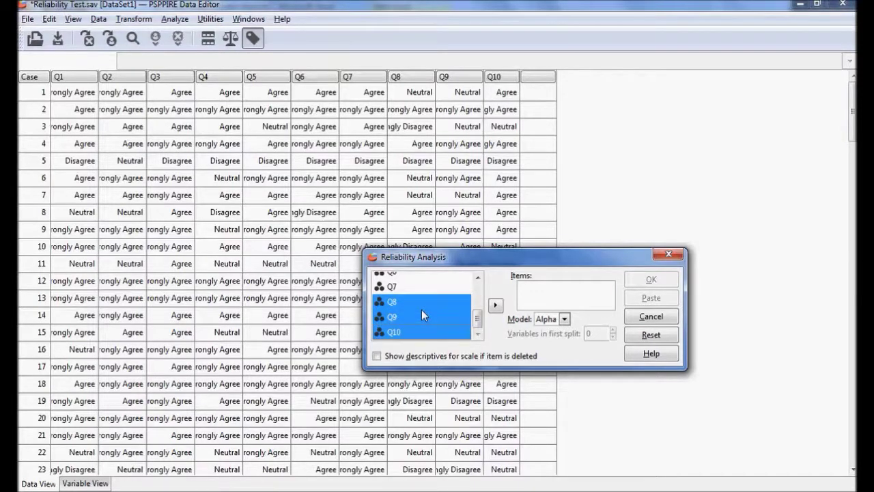
pyautogui.click(495, 305)
pyautogui.click(631, 280)
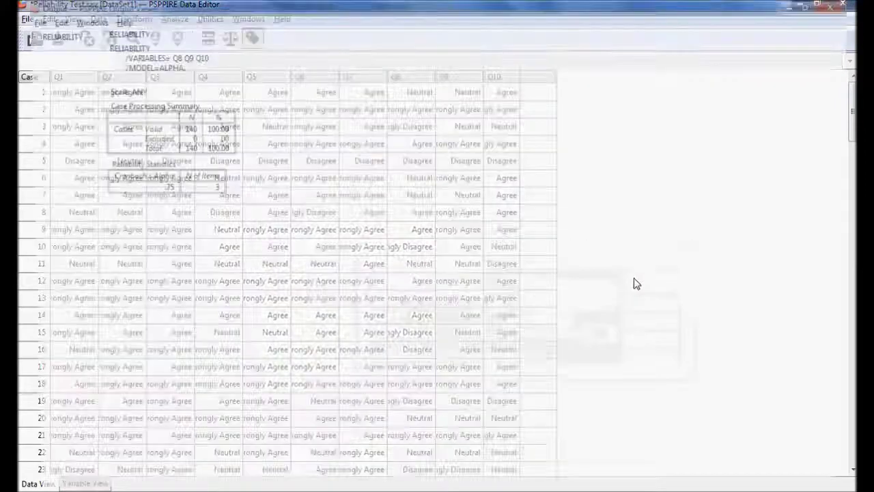